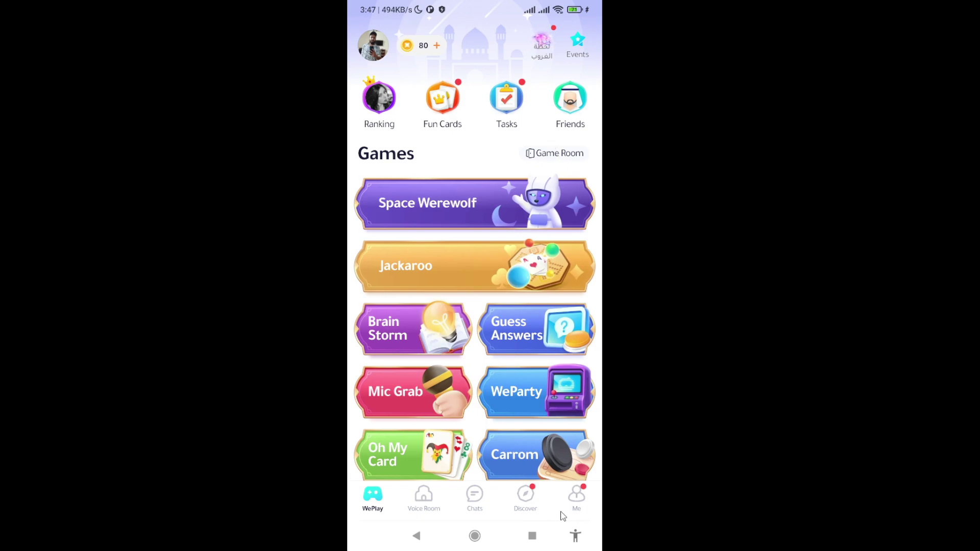
Open Edit Profile from the profile overview and dismiss the avatar picker, keeping the current picture.
click(576, 497)
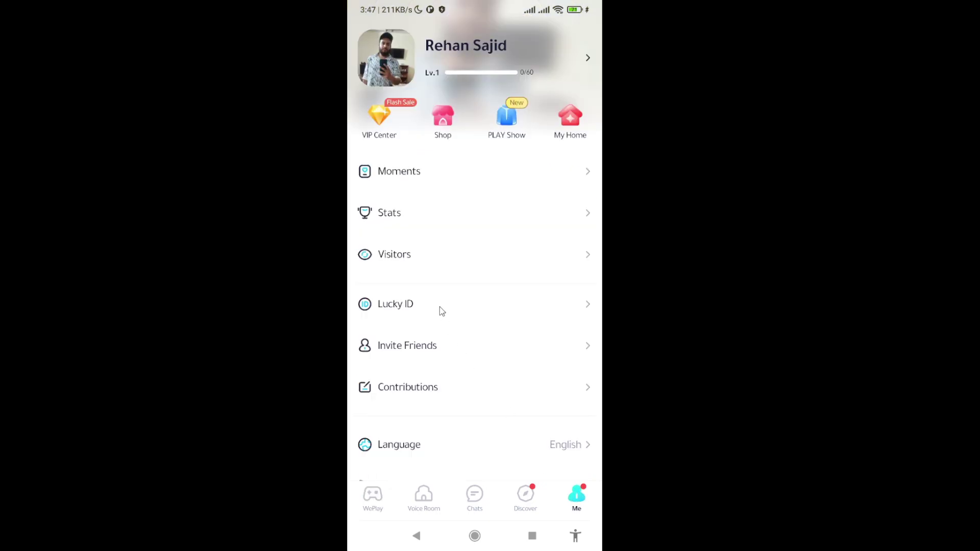
scroll(513, 248, down, 3)
scroll(527, 335, up, 3)
click(589, 61)
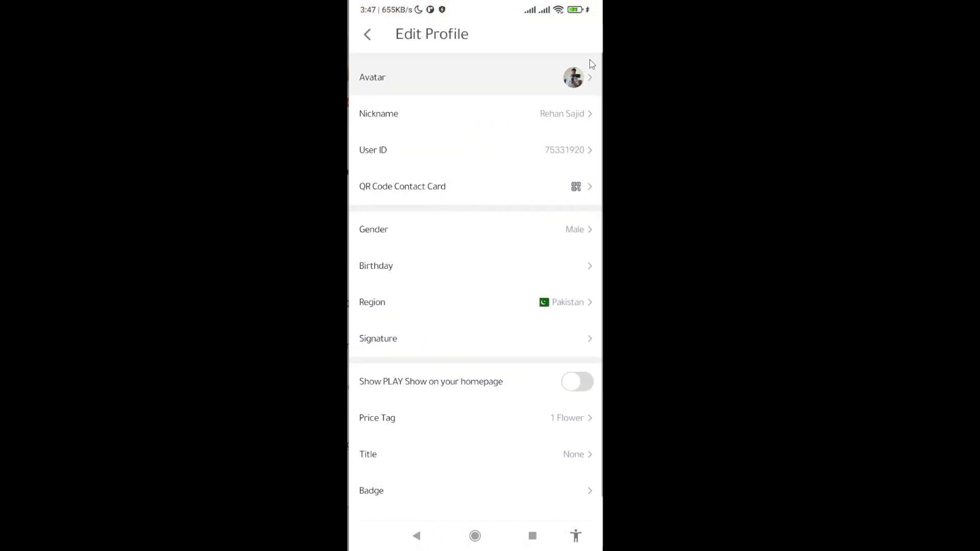
click(548, 78)
click(495, 500)
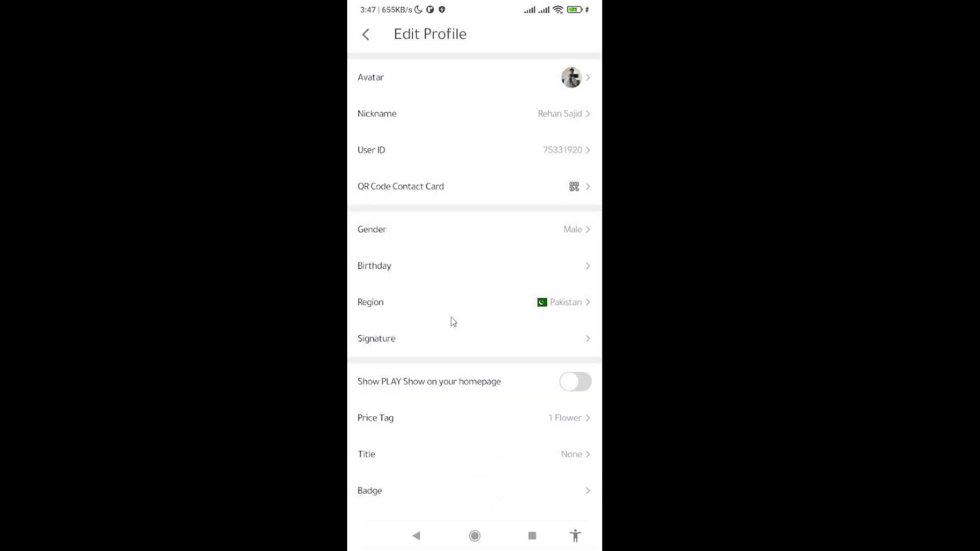
Open the Region setting and accept the once-a-month region change warning.
click(565, 303)
click(514, 298)
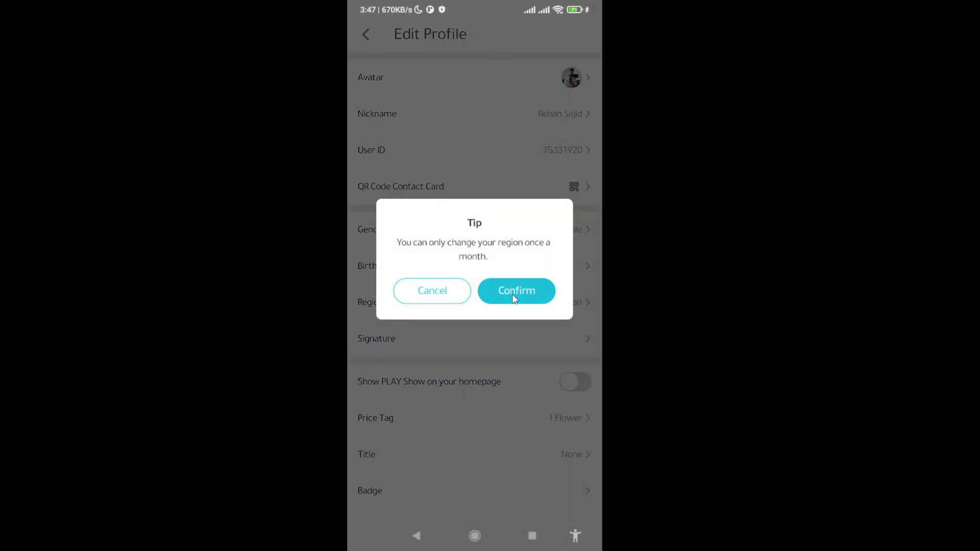
scroll(490, 267, down, 1)
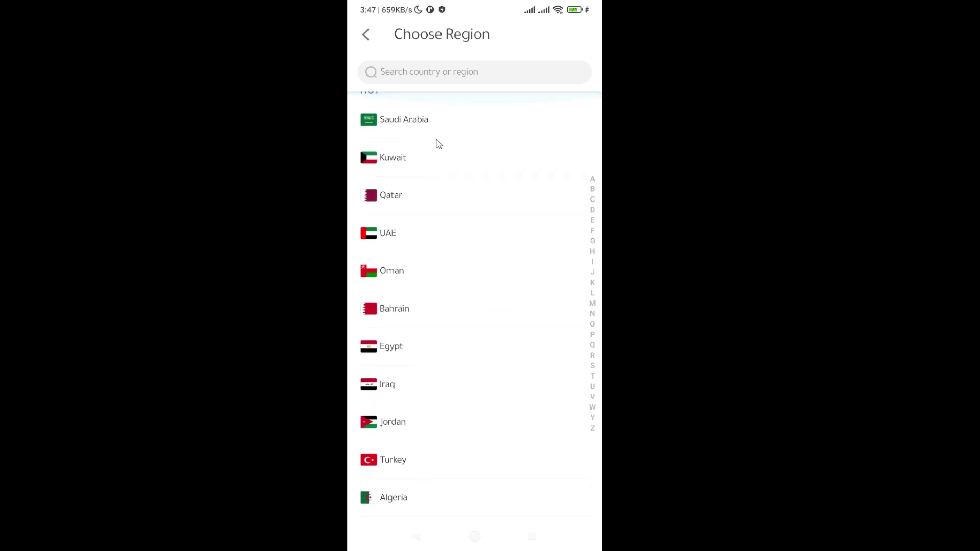
scroll(467, 365, up, 1)
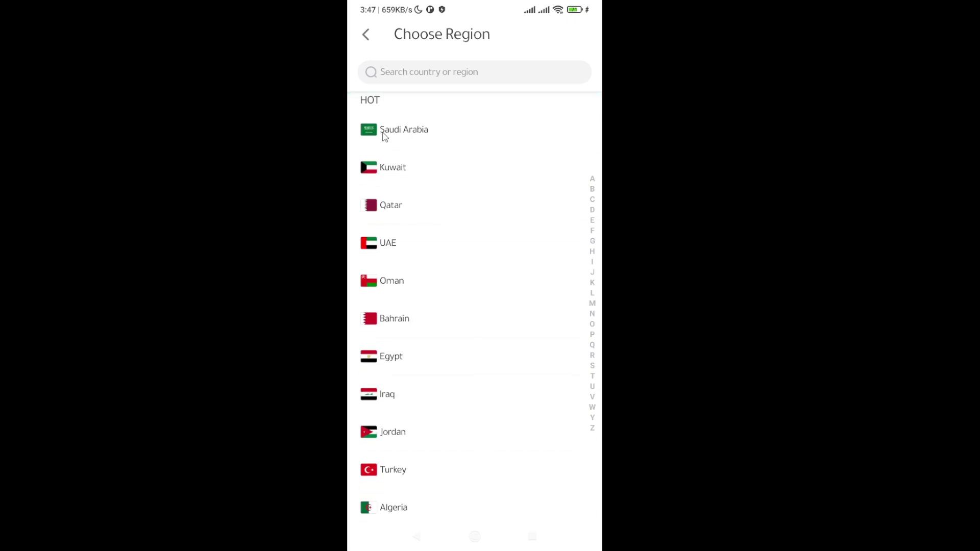
scroll(426, 140, down, 3)
scroll(457, 156, down, 5)
scroll(475, 290, down, 5)
scroll(480, 265, down, 3)
scroll(484, 368, down, 2)
scroll(487, 337, down, 4)
scroll(499, 392, down, 4)
scroll(505, 374, down, 6)
scroll(483, 378, down, 5)
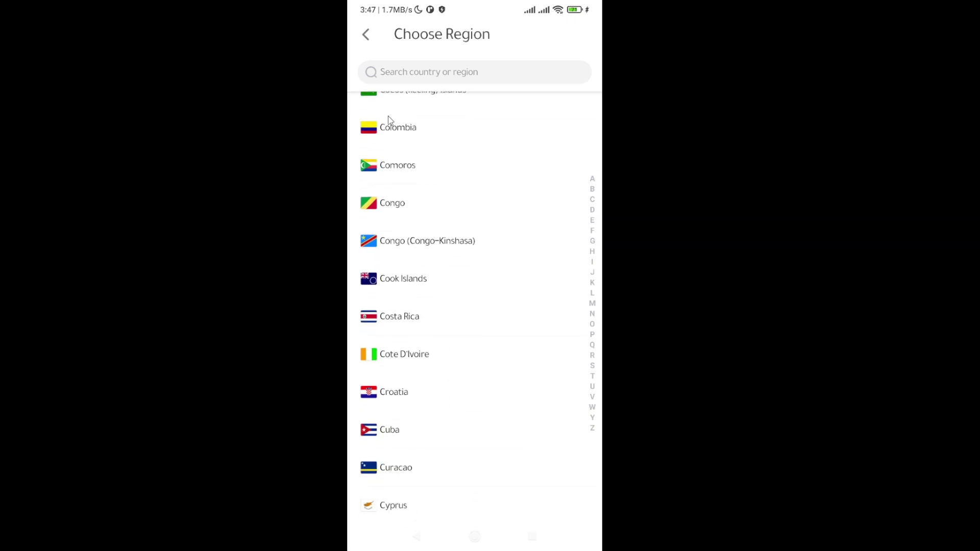
Exit the region list, cancel a second region change, and leave Edit Profile with Pakistan kept.
click(366, 35)
click(525, 300)
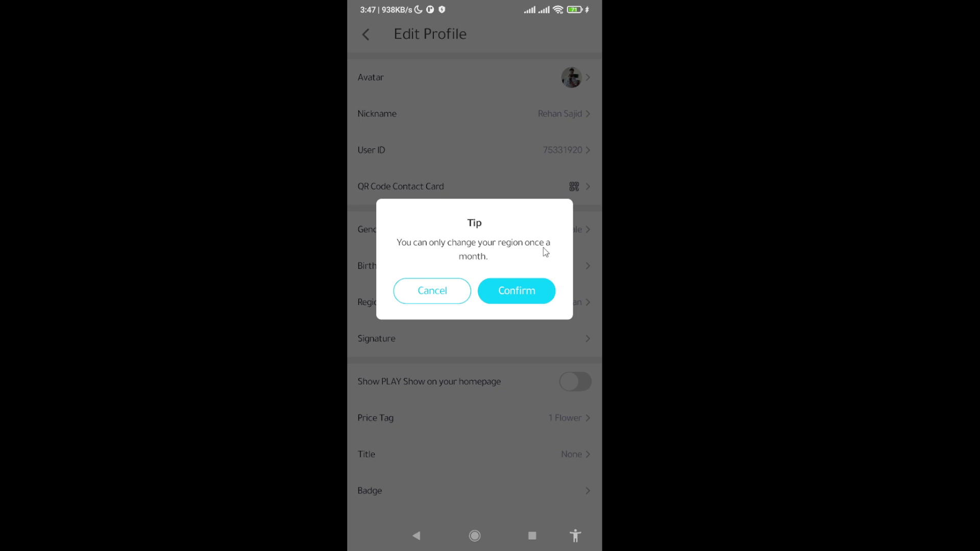
click(441, 292)
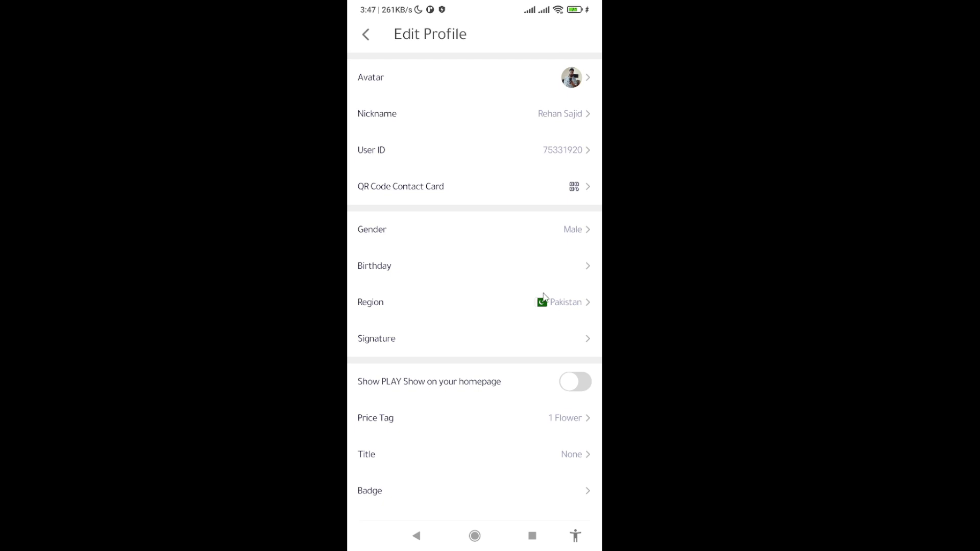
scroll(499, 251, down, 1)
scroll(501, 251, up, 1)
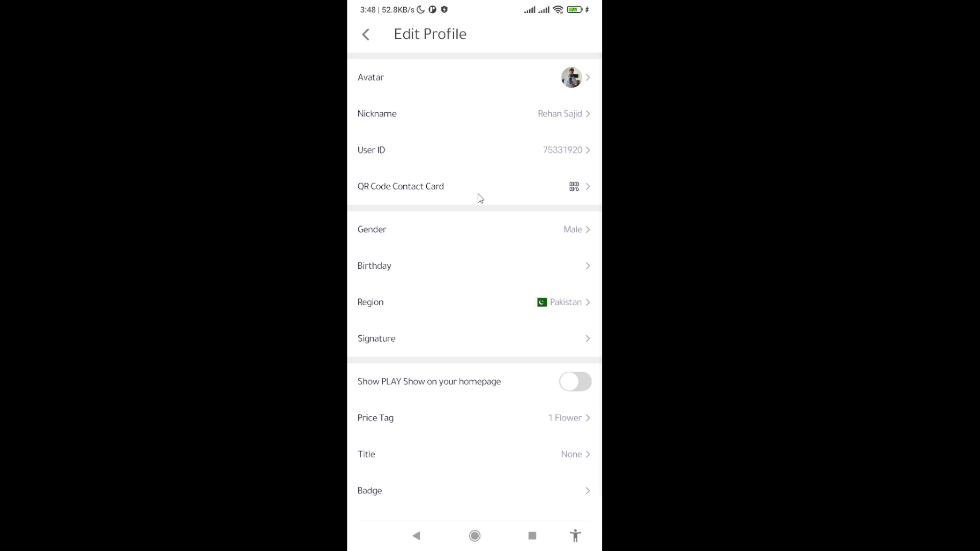
click(365, 35)
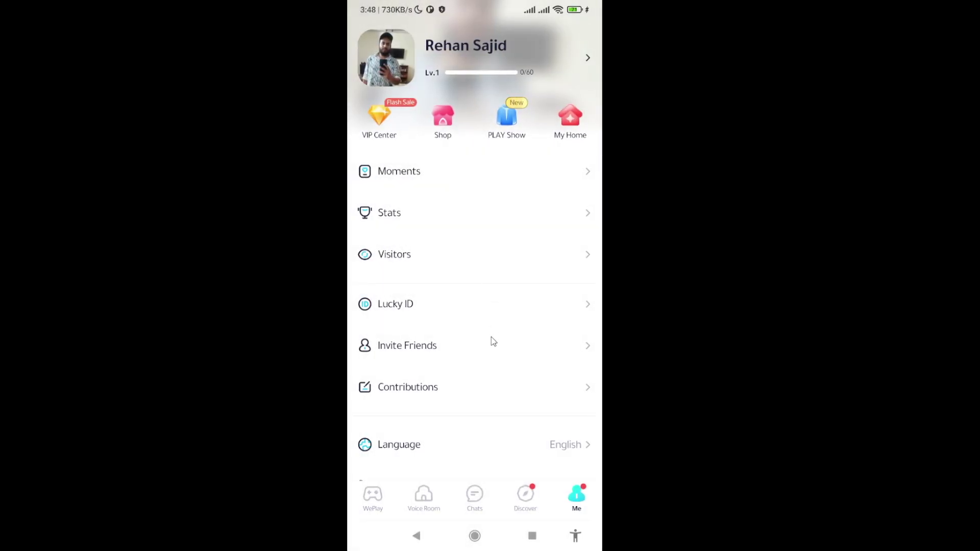
scroll(491, 338, down, 2)
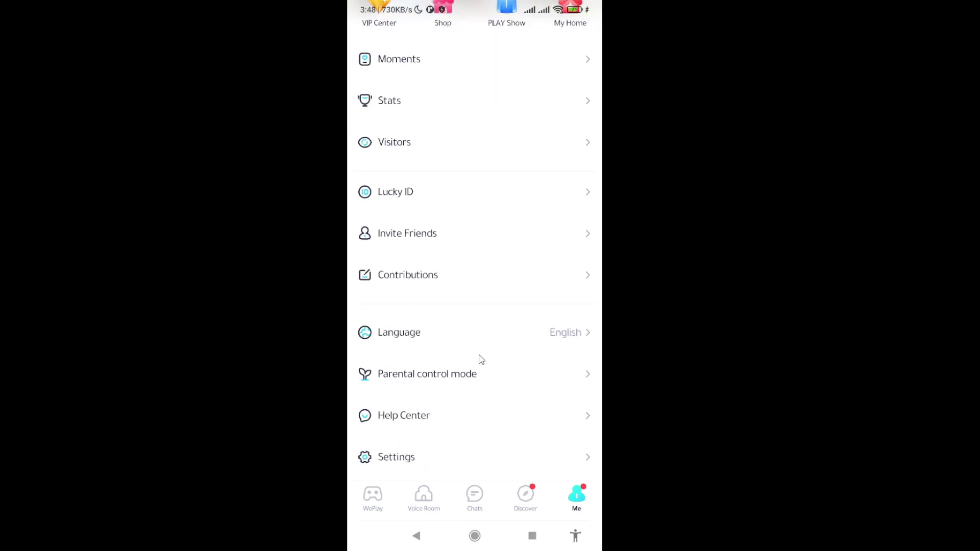
scroll(481, 358, up, 2)
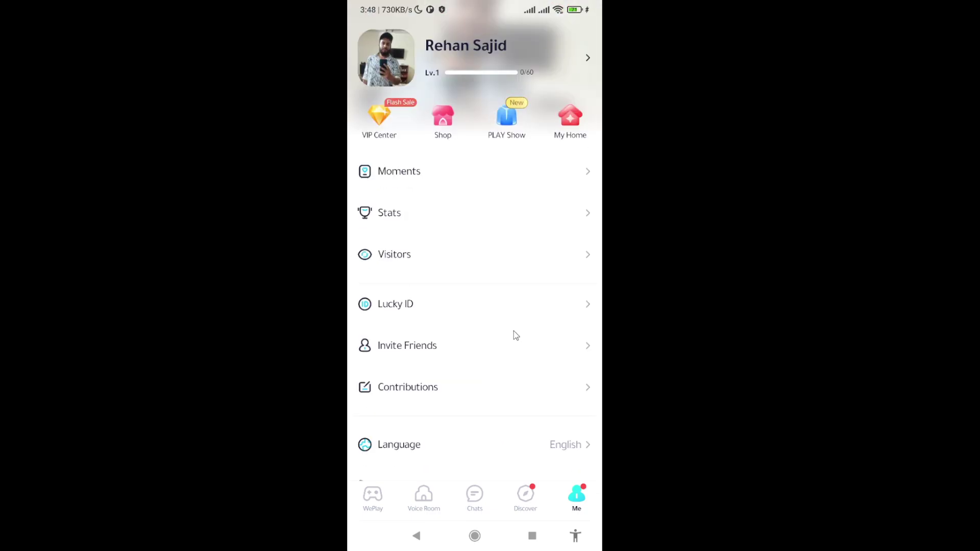